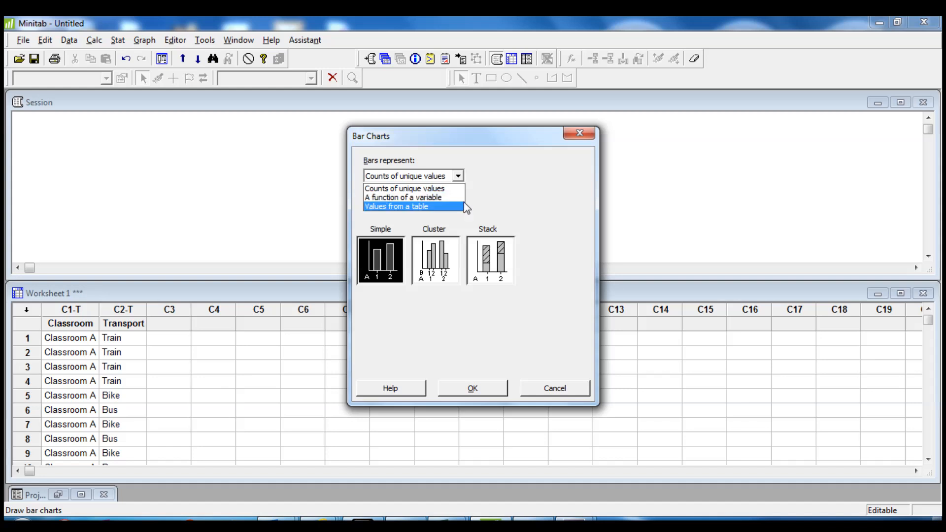
# Step: Create a simple bar chart of counts of unique values for Transport and move its window to the middle of the workspace
pyautogui.click(465, 177)
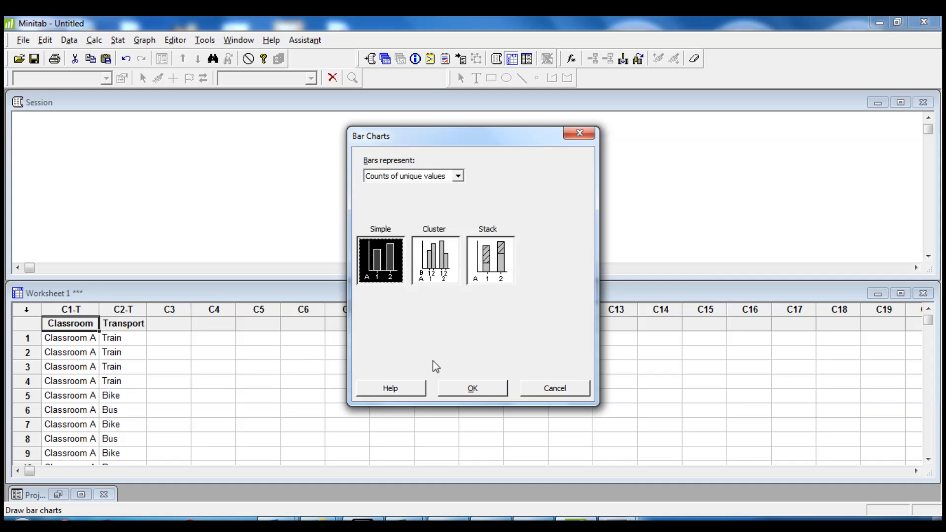
pyautogui.click(477, 392)
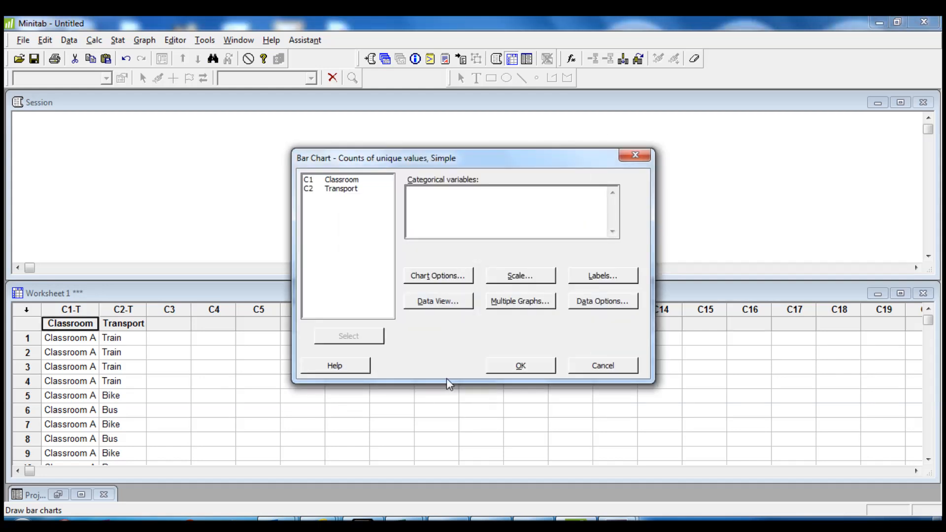
pyautogui.click(338, 192)
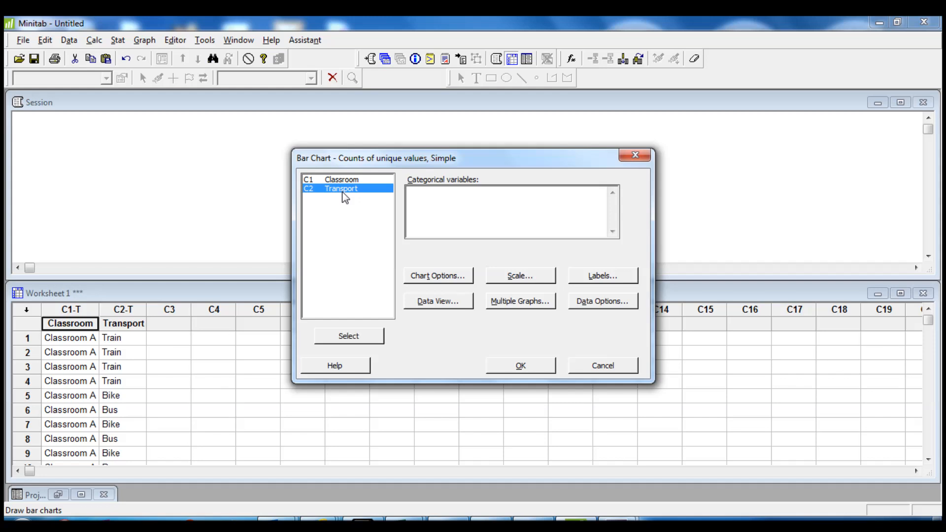
pyautogui.click(363, 340)
pyautogui.click(522, 369)
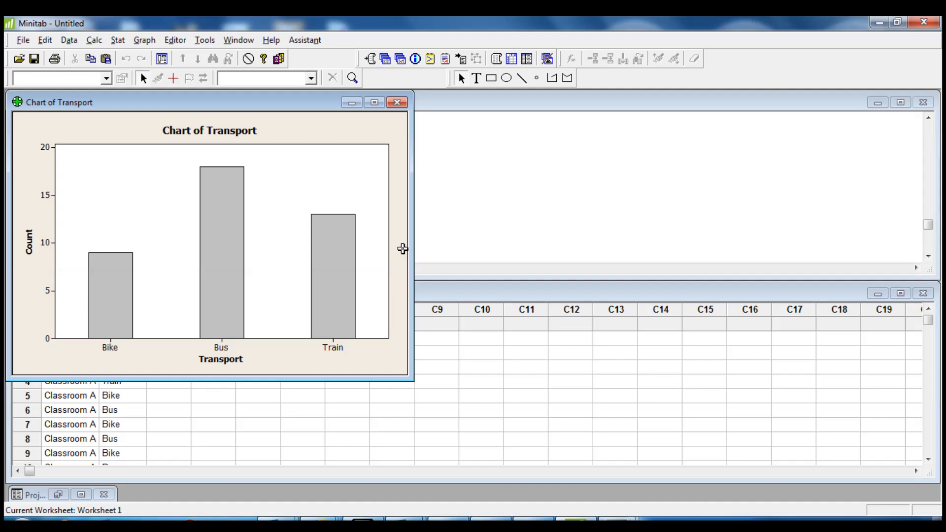
pyautogui.moveTo(206, 104); pyautogui.dragTo(444, 127)
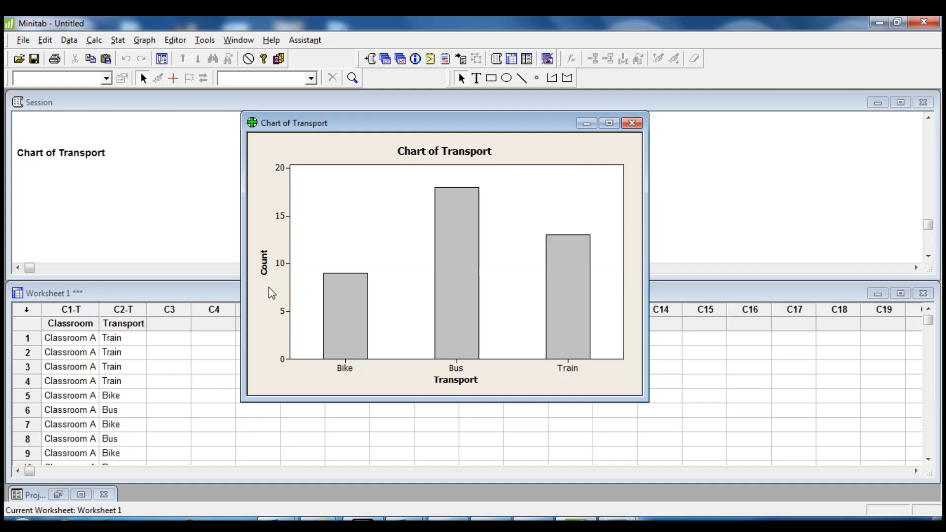
# Step: Set the Transport bar chart to show Y as percent
pyautogui.rightClick(264, 230)
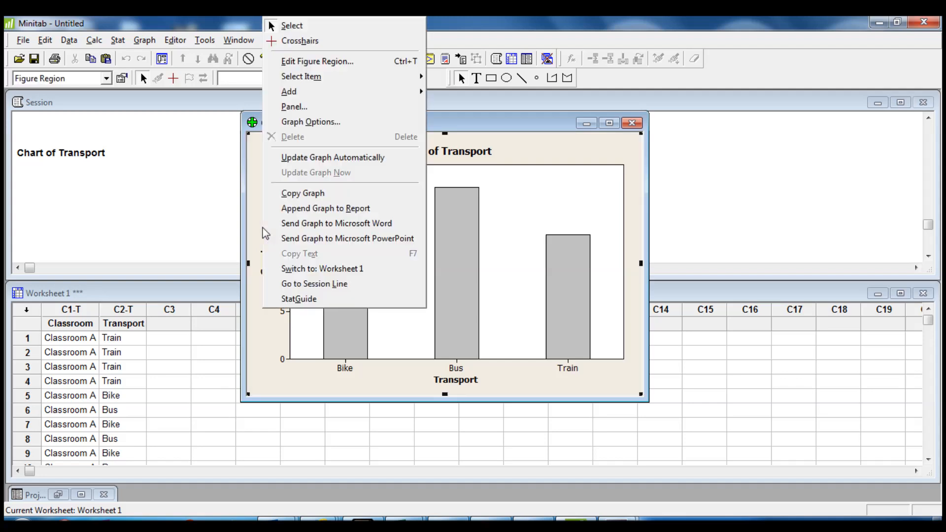
pyautogui.click(314, 125)
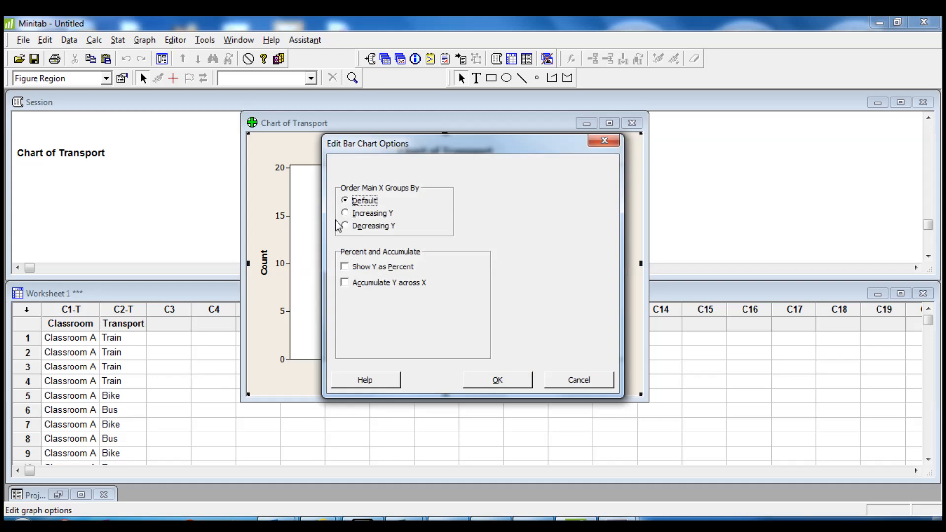
pyautogui.click(350, 270)
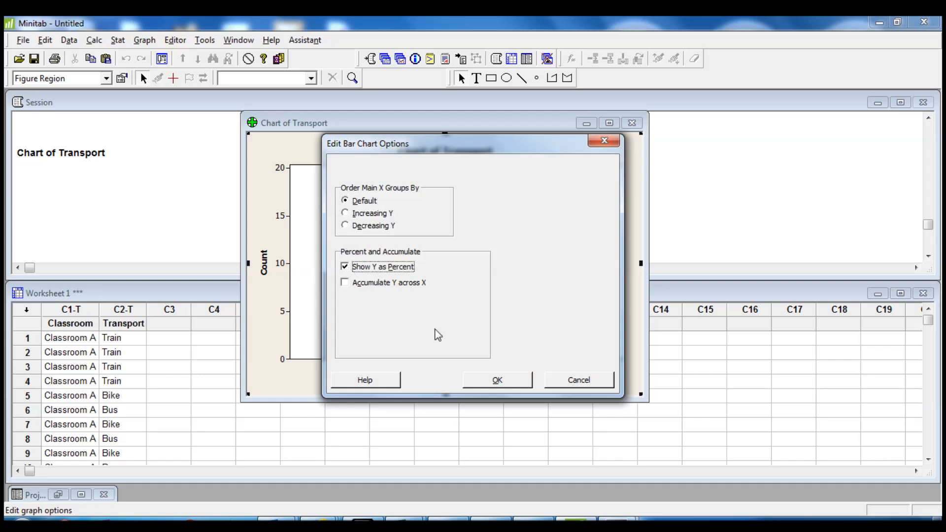
pyautogui.click(510, 385)
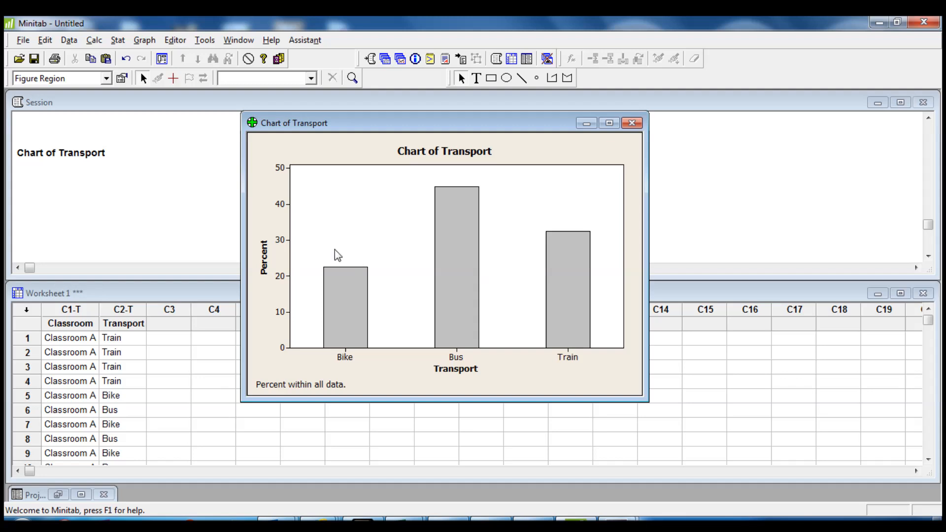
# Step: Add y-value data labels to the bars of the Transport chart
pyautogui.rightClick(327, 199)
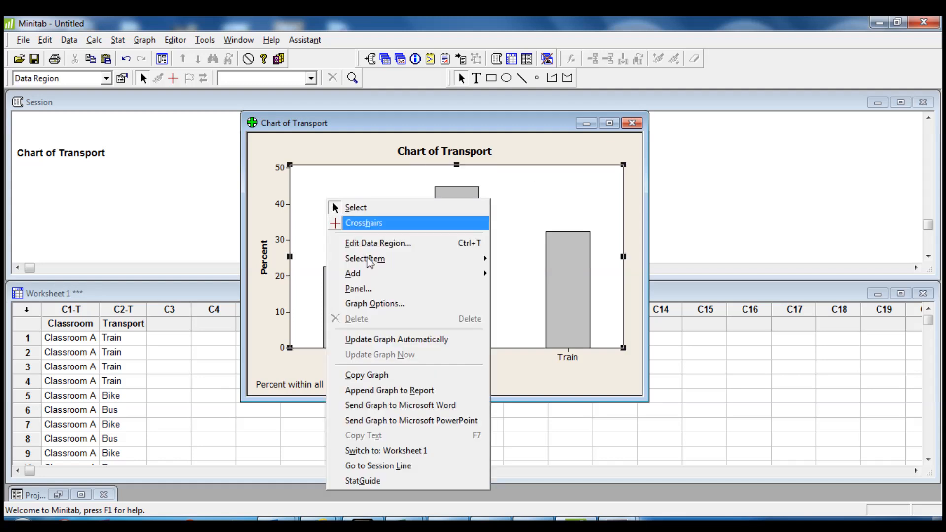
pyautogui.moveTo(371, 275)
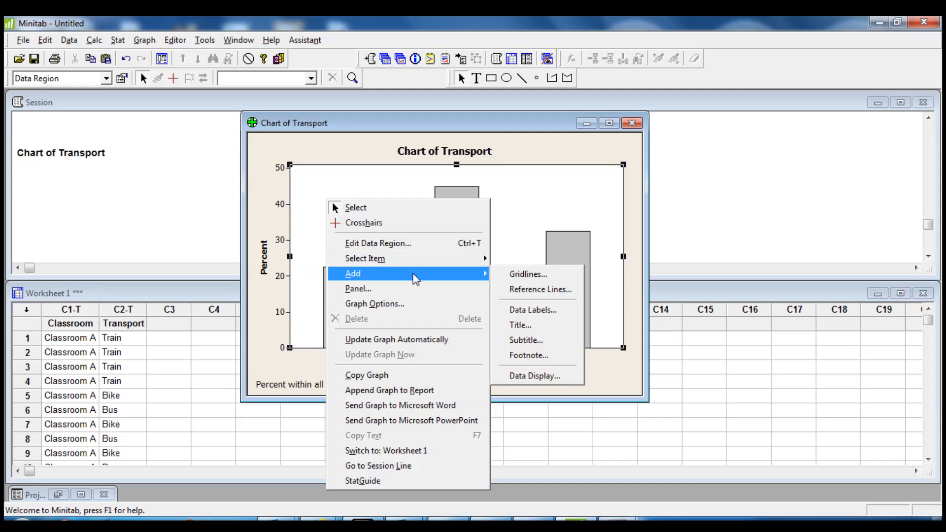
pyautogui.click(533, 311)
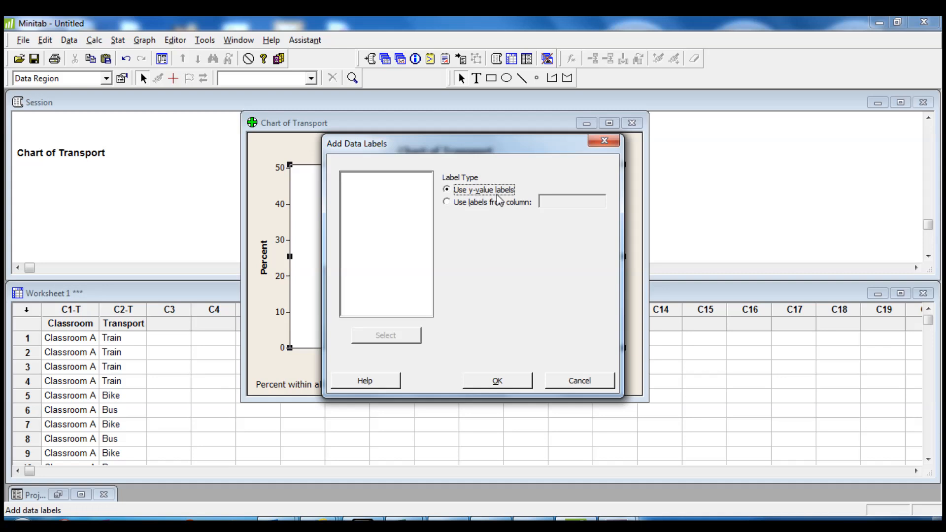
pyautogui.click(508, 380)
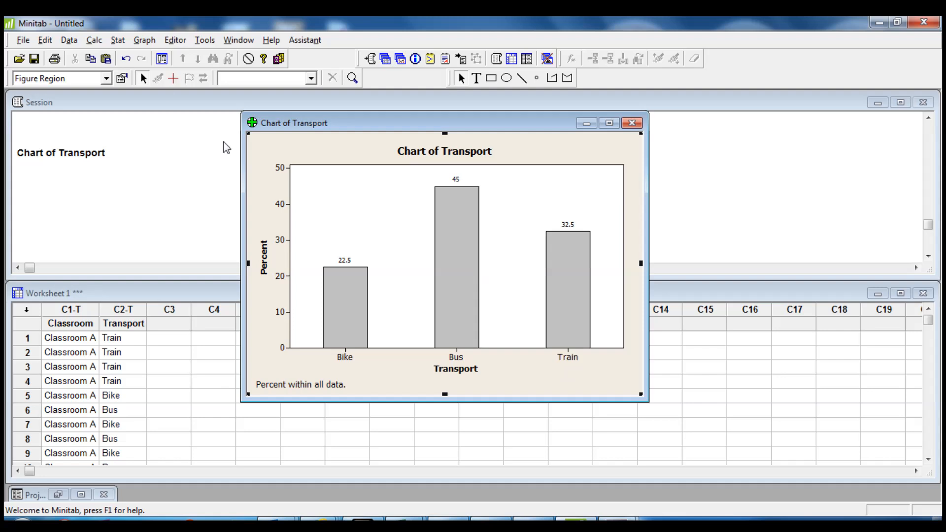
# Step: Create a cluster bar chart of counts with Transport outermost and Classroom innermost, and place the simple Transport chart beside it
pyautogui.click(144, 40)
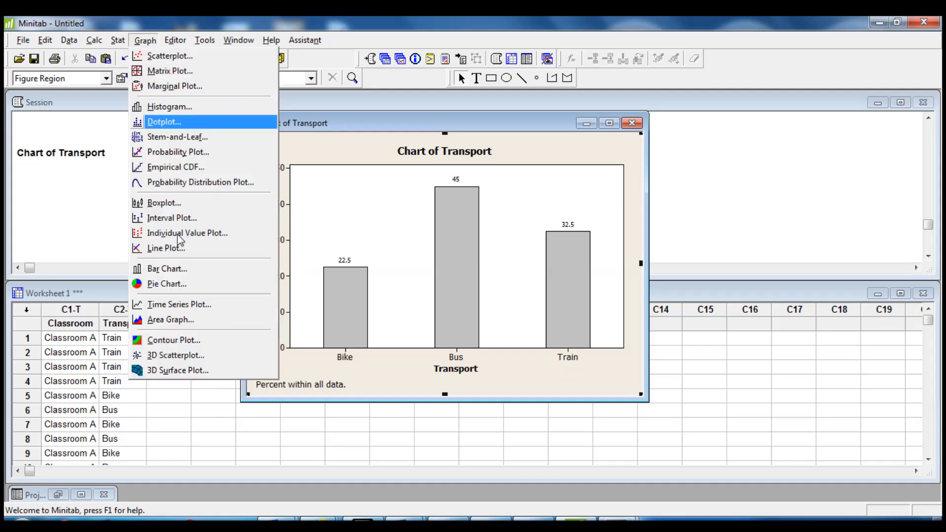
pyautogui.click(179, 271)
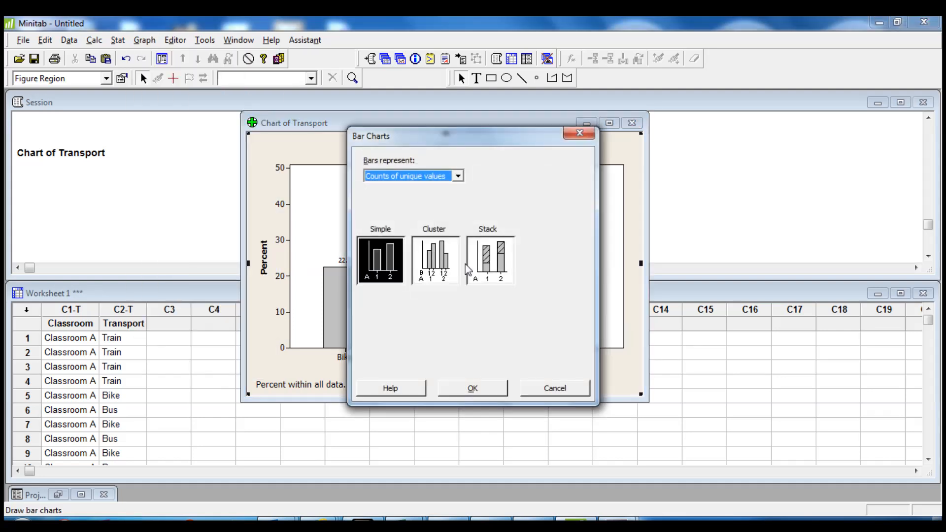
pyautogui.click(449, 261)
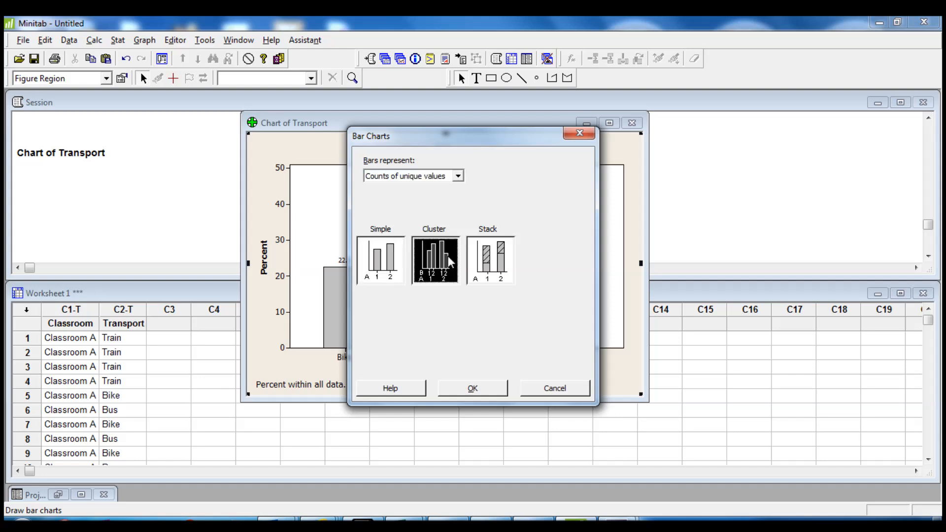
pyautogui.click(484, 392)
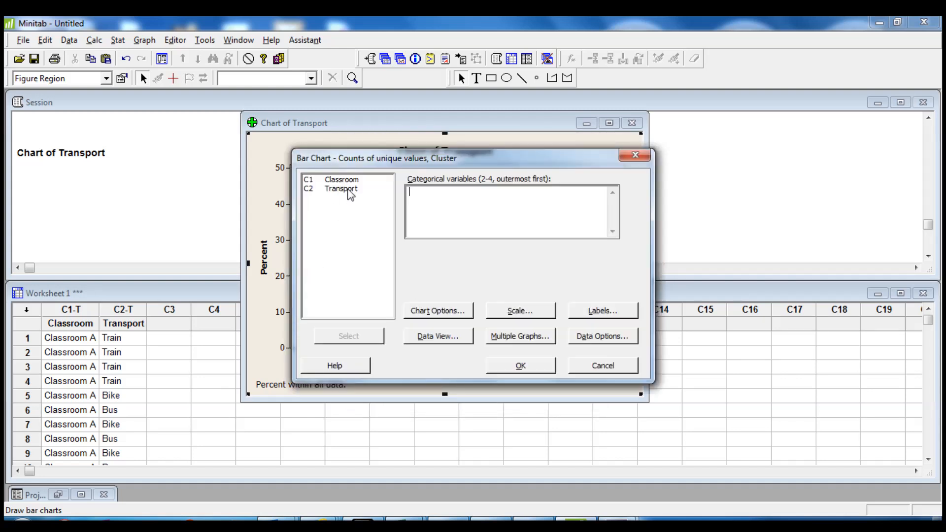
pyautogui.click(349, 191)
pyautogui.click(361, 337)
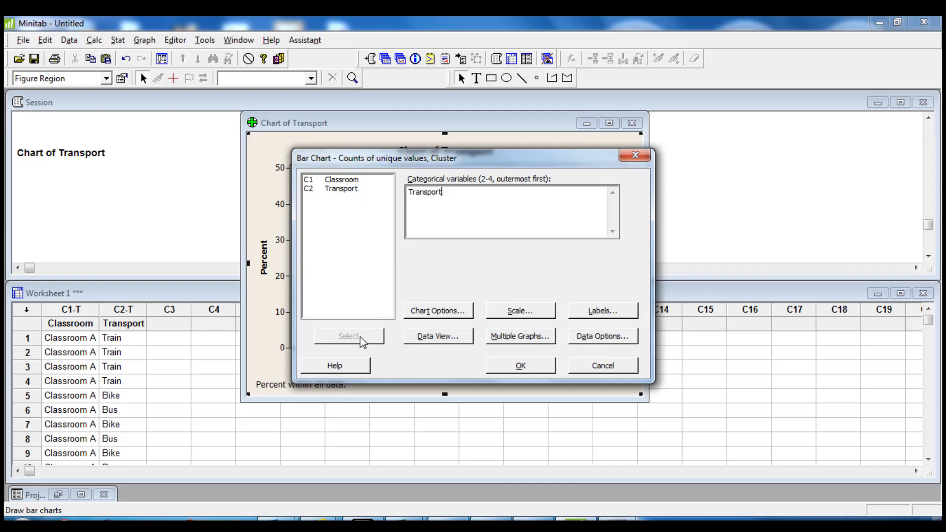
pyautogui.click(352, 181)
pyautogui.click(364, 337)
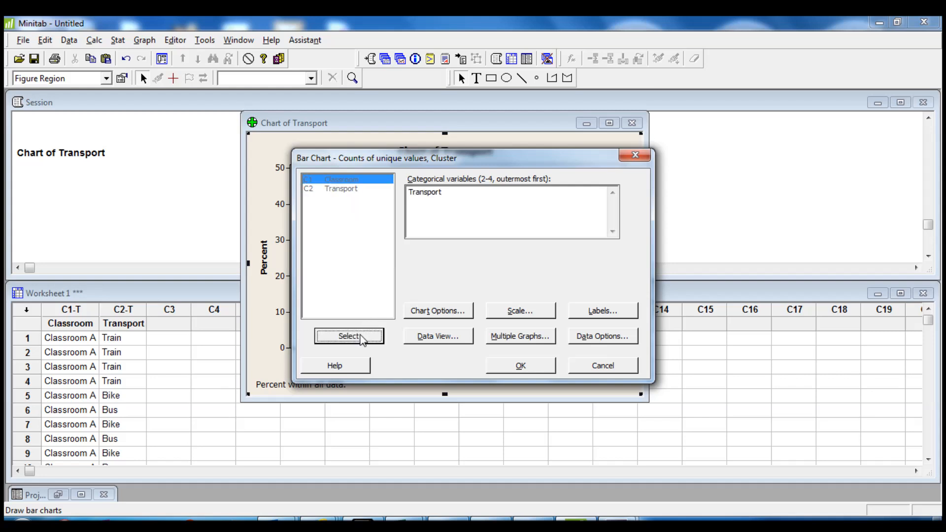
pyautogui.click(528, 366)
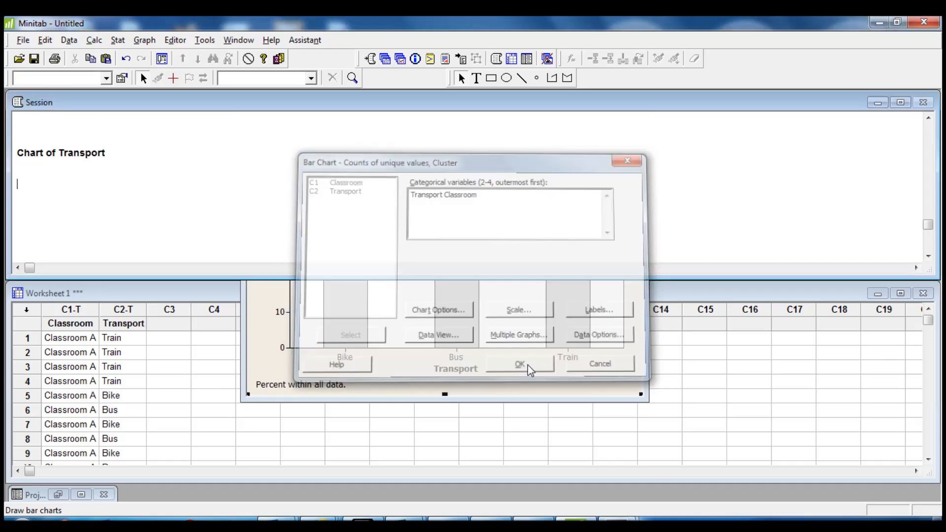
pyautogui.click(521, 373)
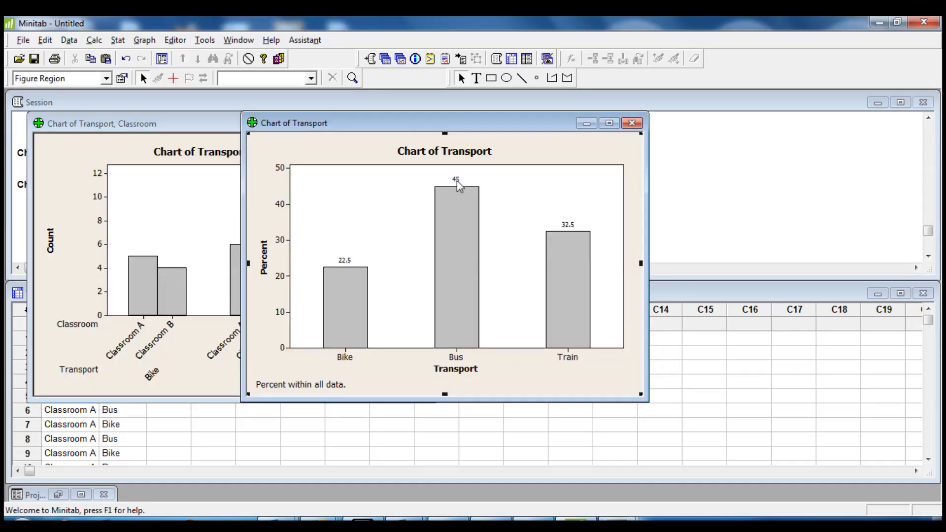
pyautogui.moveTo(481, 126); pyautogui.dragTo(604, 127)
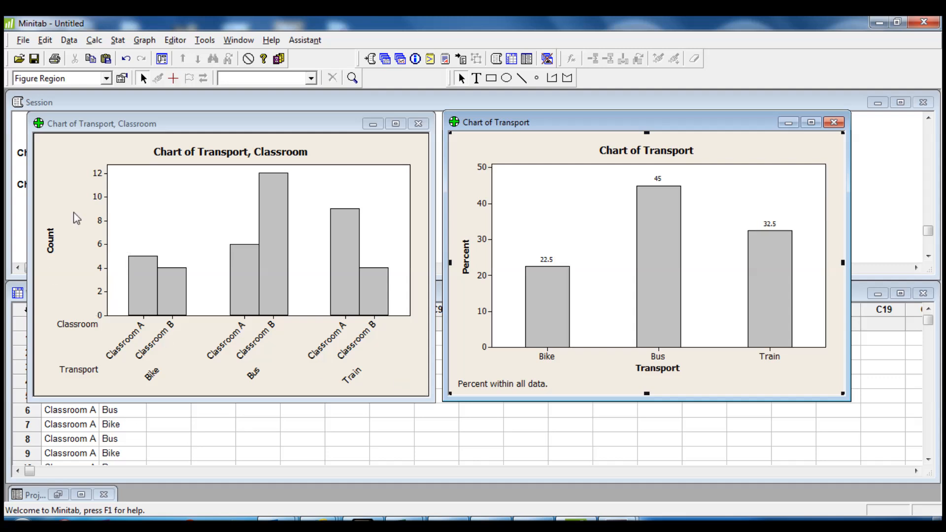
# Step: Set the clustered Transport, Classroom chart to show Y as percent across all categories
pyautogui.rightClick(75, 266)
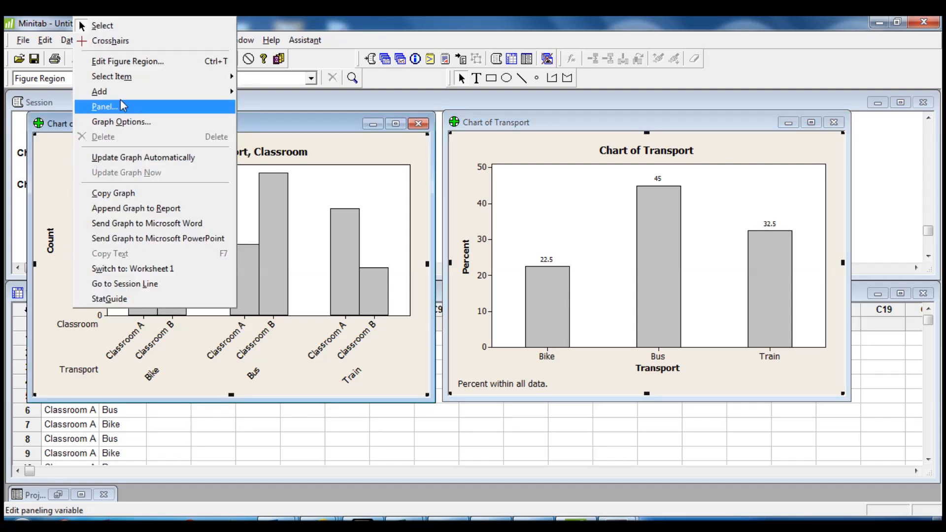
pyautogui.click(126, 122)
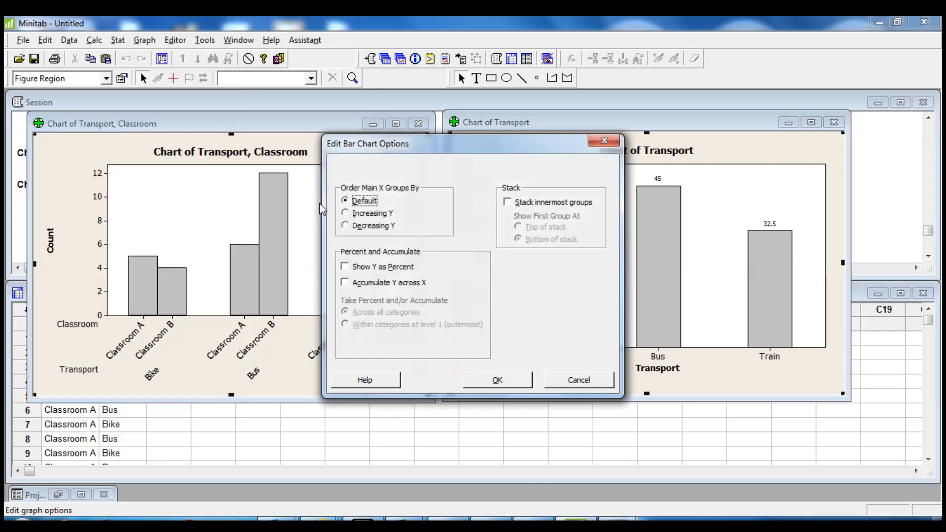
pyautogui.click(345, 266)
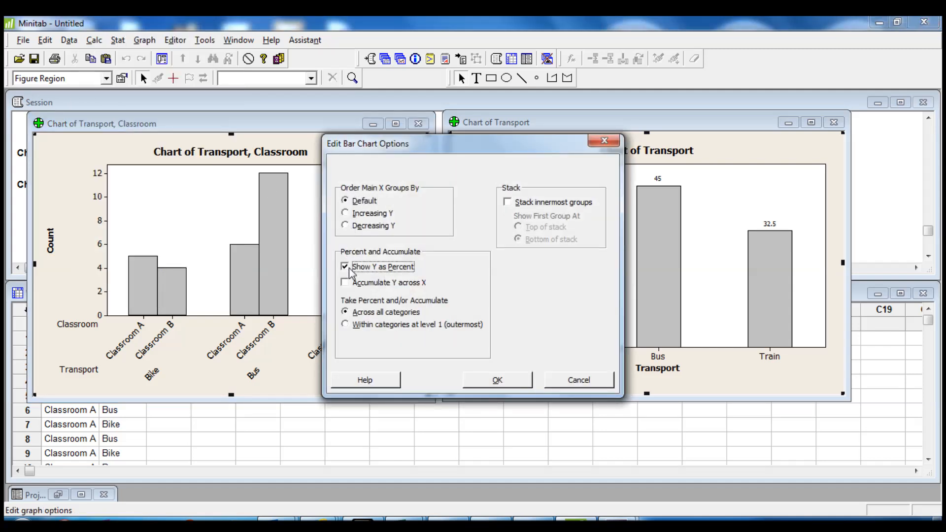
pyautogui.click(498, 380)
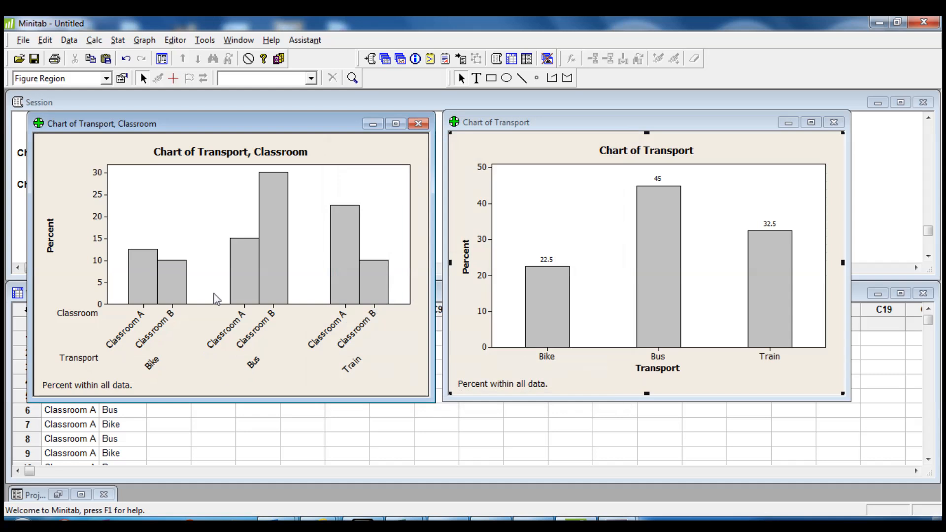
# Step: Add data labels to the bars of the clustered Transport, Classroom chart
pyautogui.rightClick(131, 206)
pyautogui.moveTo(175, 277)
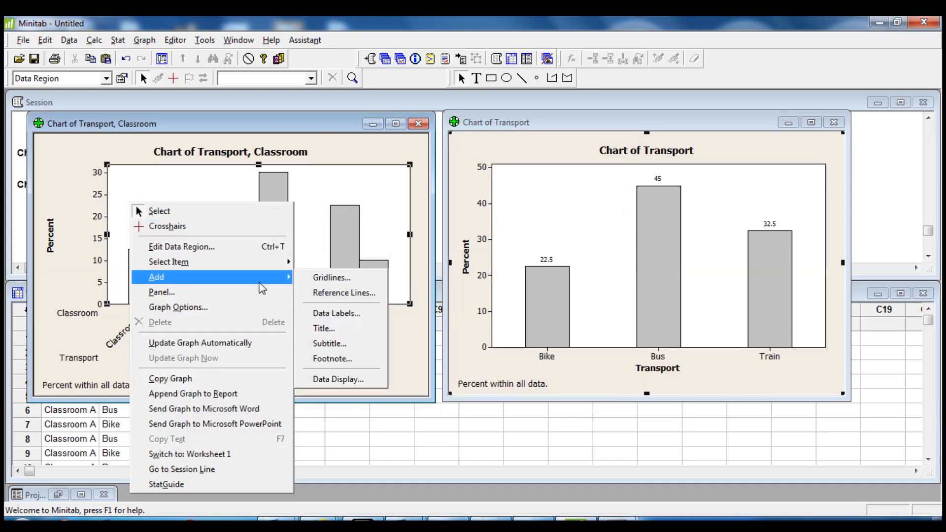
pyautogui.click(350, 314)
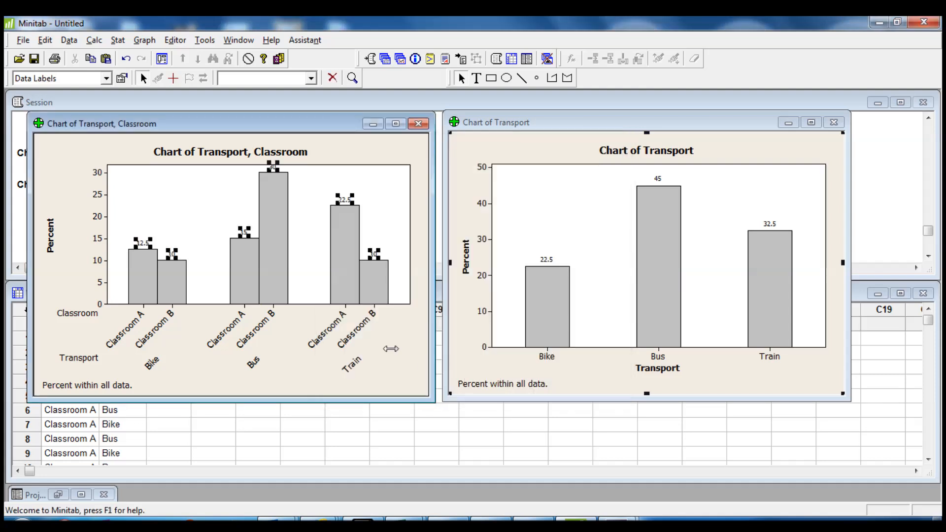
pyautogui.click(406, 391)
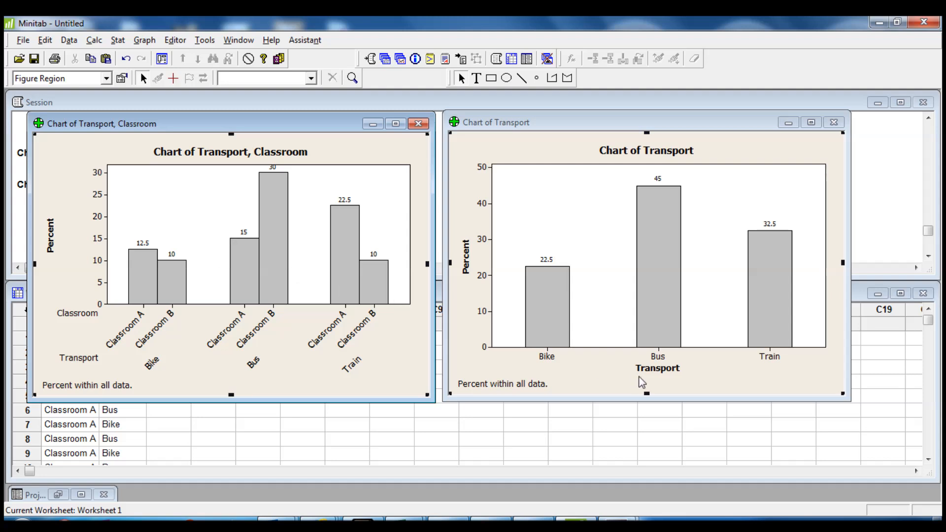
# Step: Create another cluster bar chart of counts with the variable order reversed, Classroom outermost and Transport innermost
pyautogui.click(657, 127)
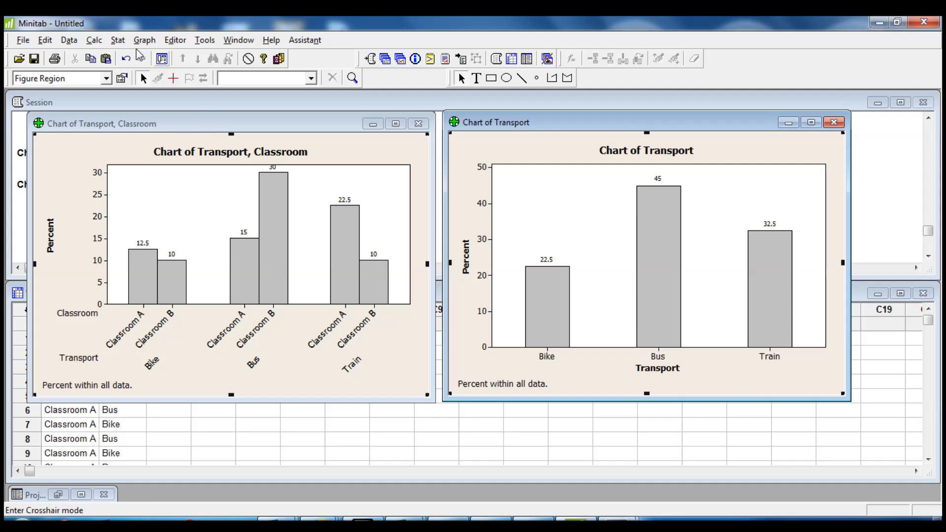
pyautogui.click(165, 61)
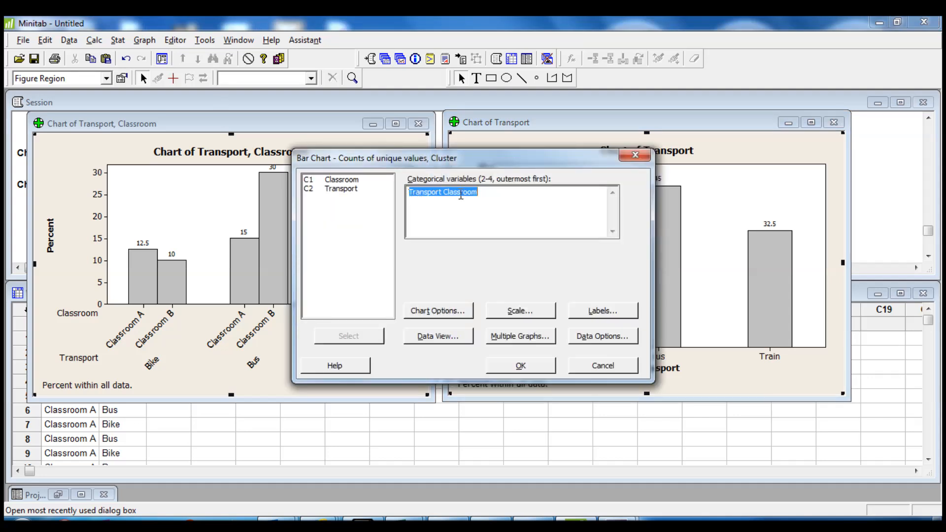
pyautogui.press('Delete')
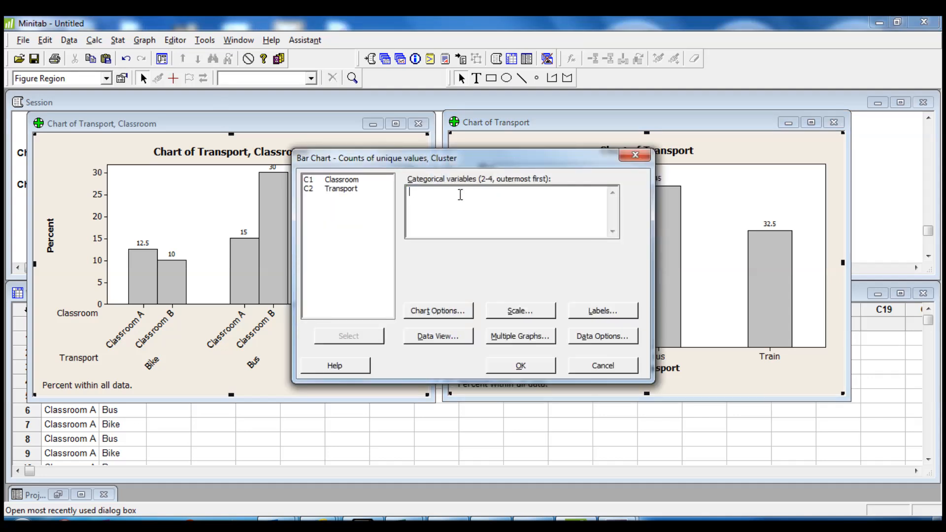
pyautogui.click(351, 181)
pyautogui.doubleClick(351, 180)
pyautogui.click(351, 189)
pyautogui.click(369, 335)
pyautogui.click(522, 367)
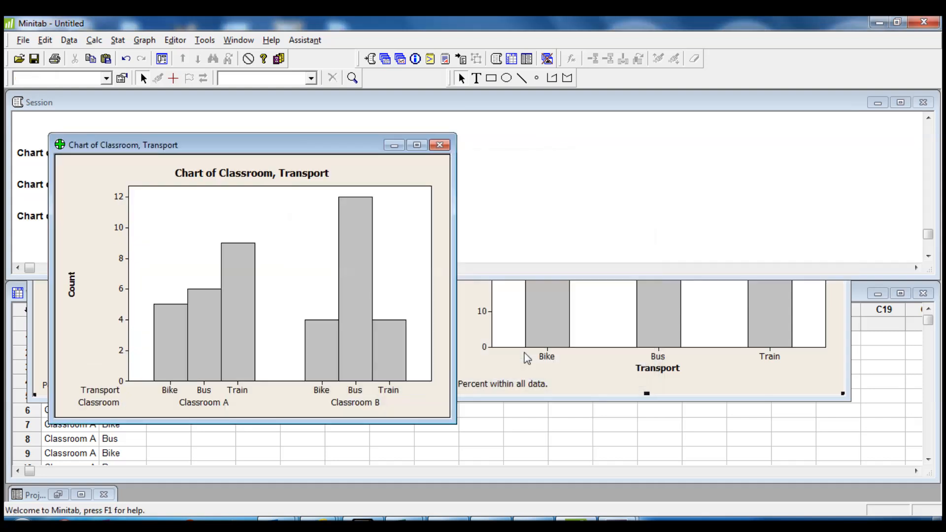
# Step: Move the Chart of Classroom, Transport window beside the Chart of Transport, Classroom for comparison
pyautogui.moveTo(370, 144); pyautogui.dragTo(768, 118)
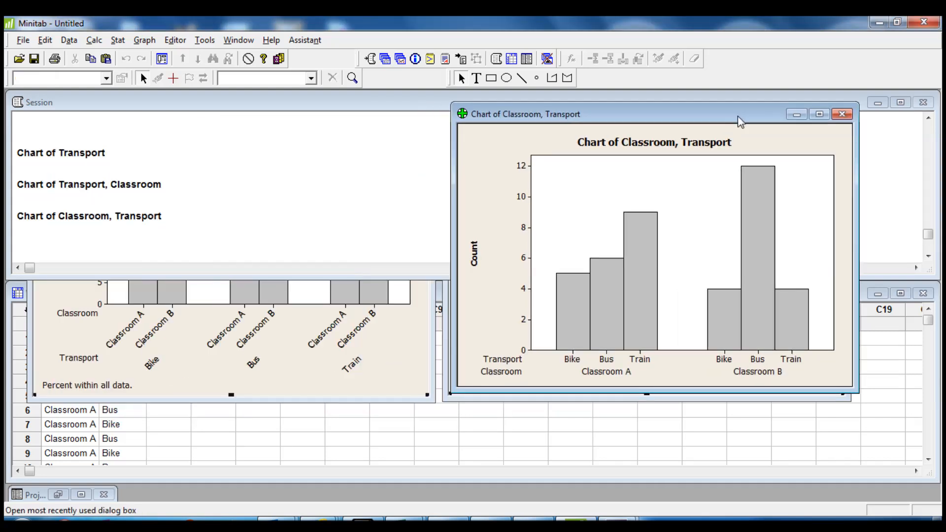
pyautogui.click(376, 403)
pyautogui.moveTo(606, 120); pyautogui.dragTo(612, 129)
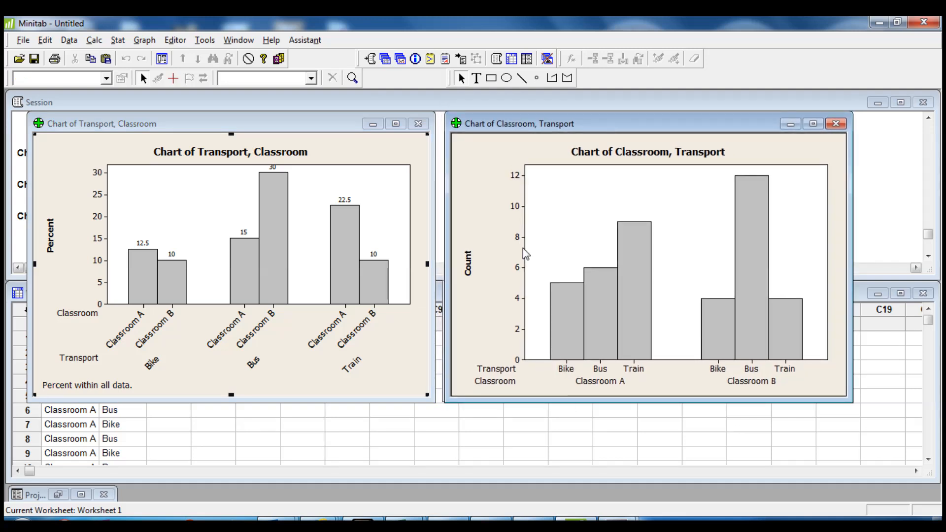
# Step: Set the Chart of Classroom, Transport to show Y as percent across all categories
pyautogui.rightClick(500, 210)
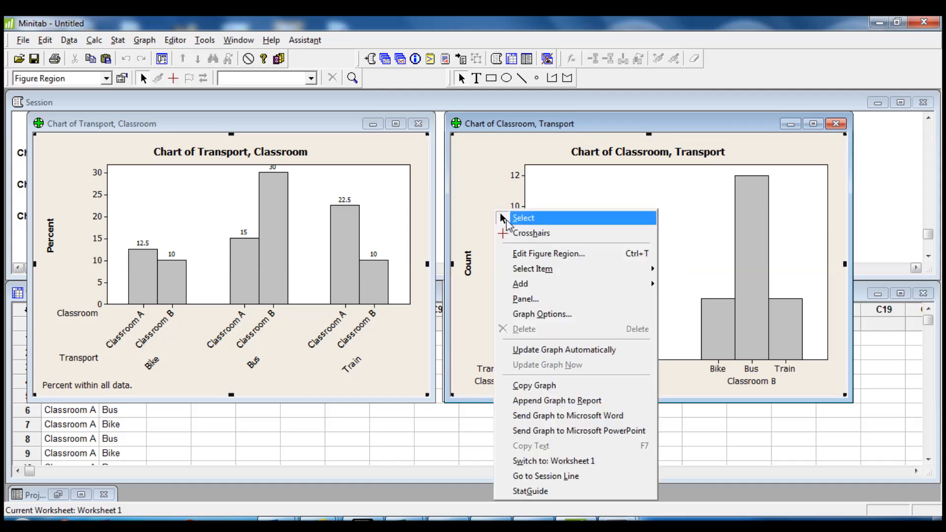
pyautogui.click(542, 315)
pyautogui.click(367, 268)
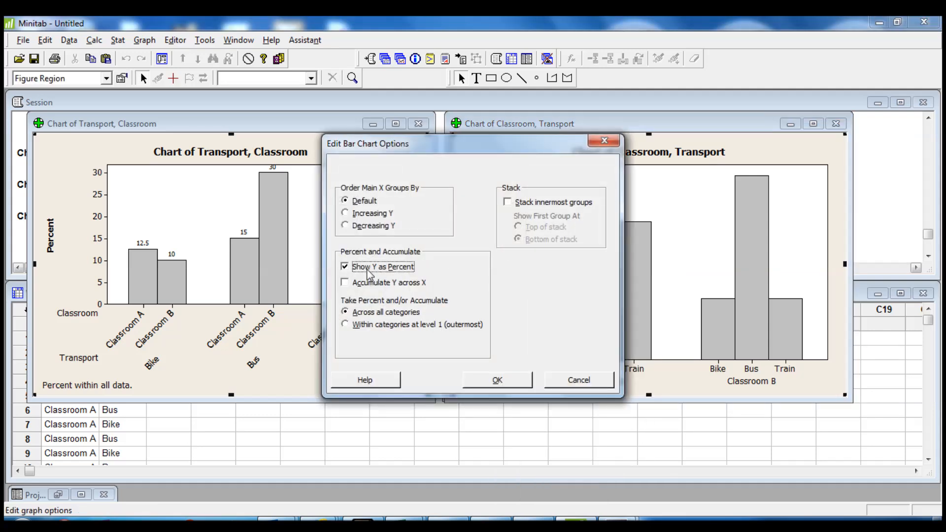
pyautogui.click(501, 386)
# Step: Add data labels to the bars of the Chart of Classroom, Transport
pyautogui.rightClick(563, 230)
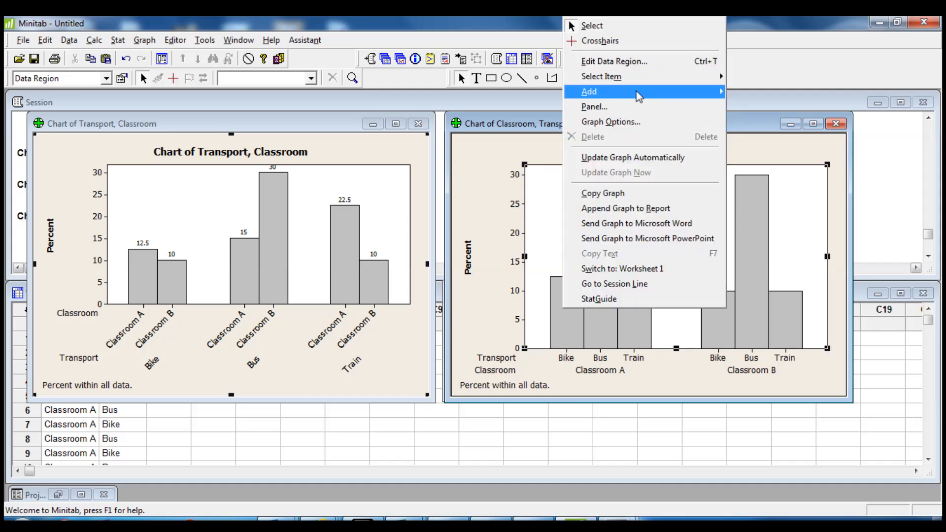
pyautogui.moveTo(685, 95)
pyautogui.click(772, 128)
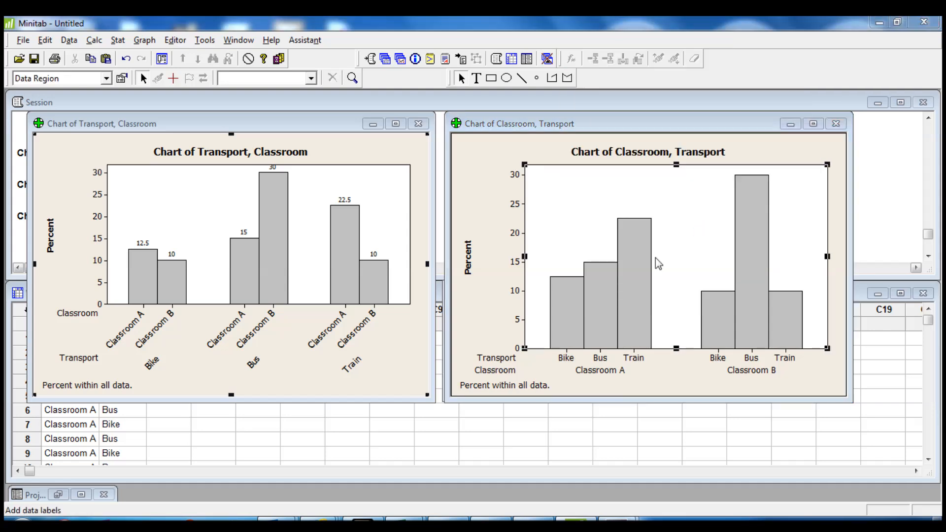
pyautogui.click(518, 379)
pyautogui.click(692, 394)
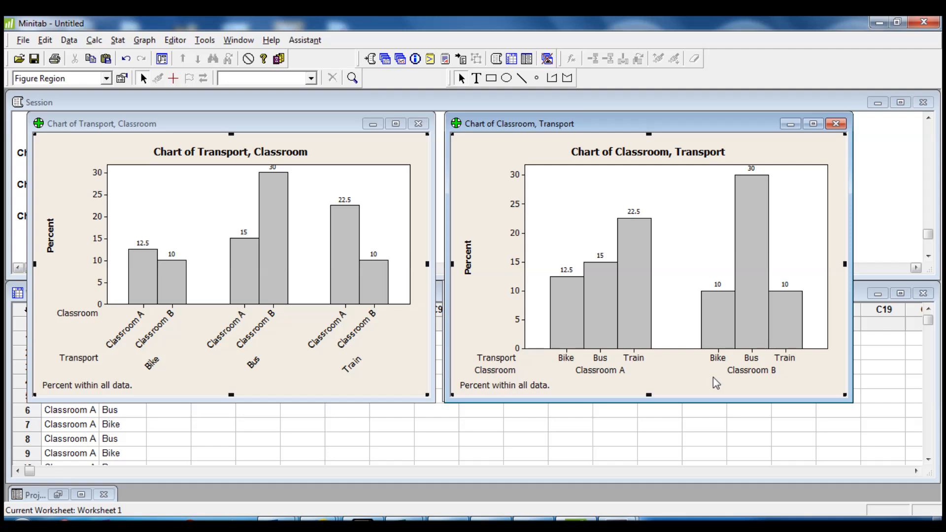
# Step: Stack the innermost Transport groups in the Chart of Classroom, Transport, and bring the Chart of Transport, Classroom window into focus
pyautogui.rightClick(476, 186)
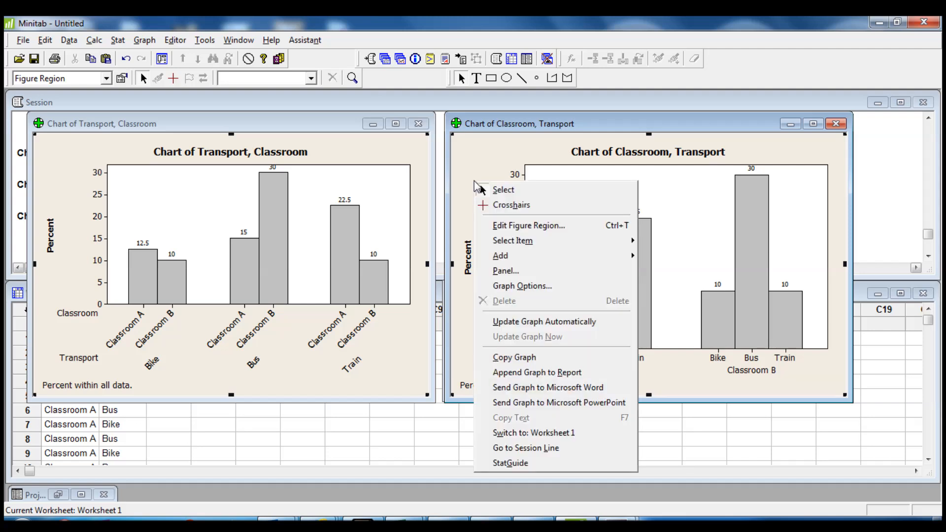
pyautogui.click(523, 287)
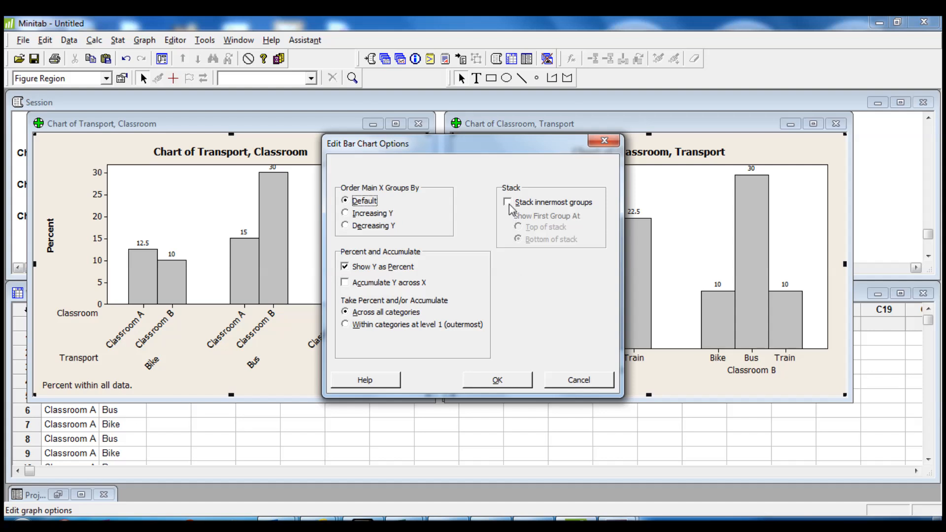
pyautogui.click(509, 203)
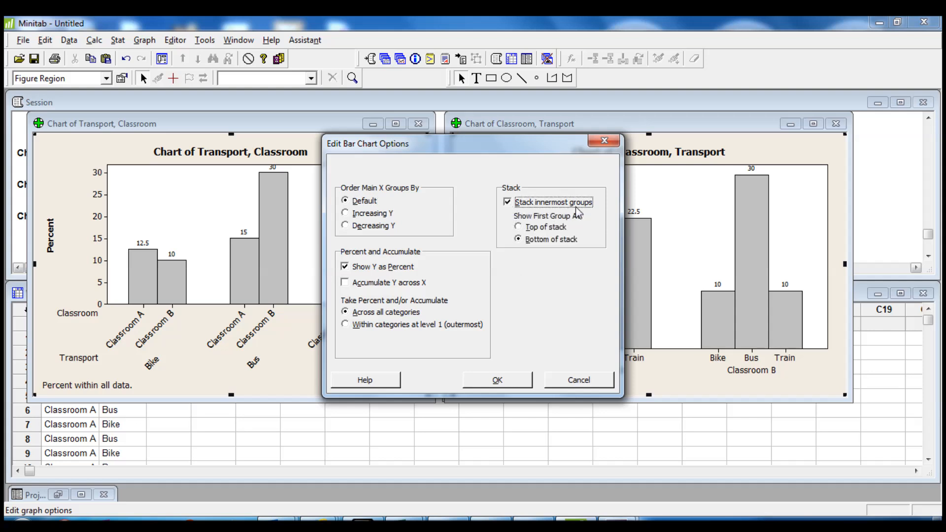
pyautogui.click(520, 380)
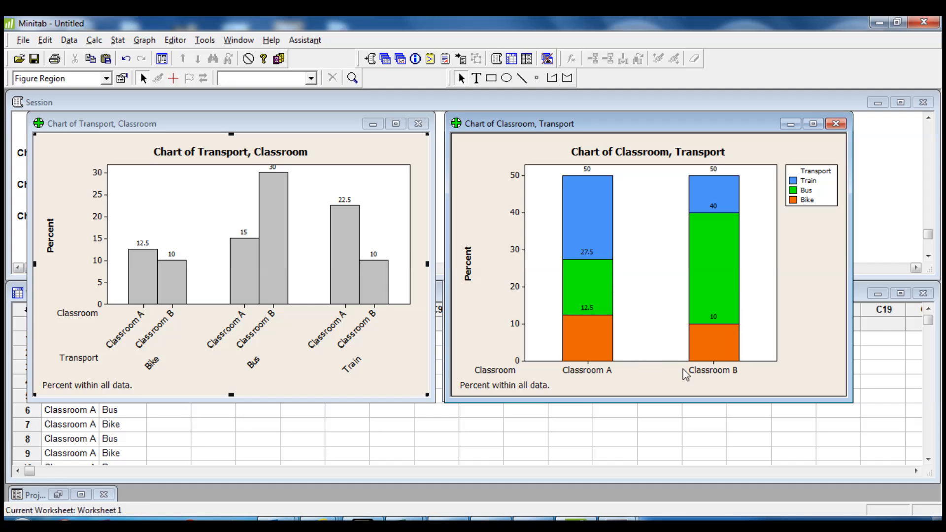
pyautogui.hotkey('ctrl', 'Tab')
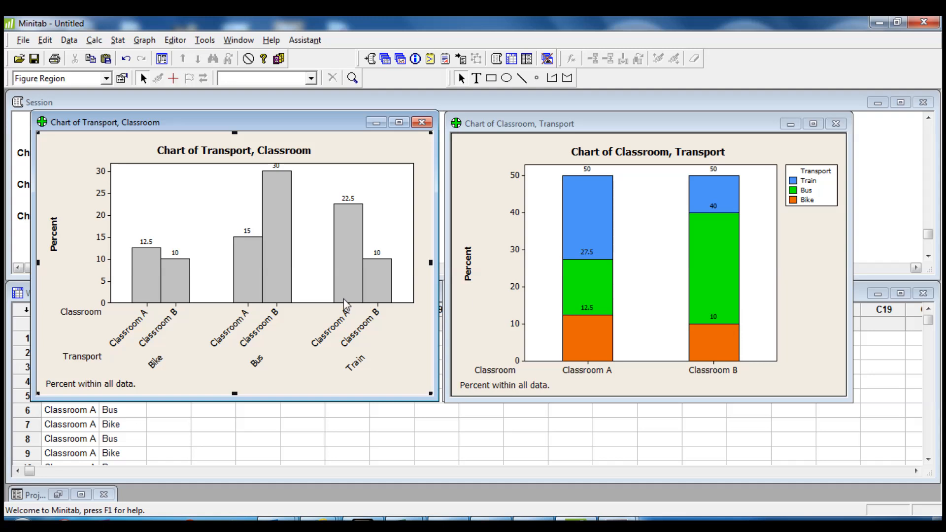
pyautogui.moveTo(345, 304)
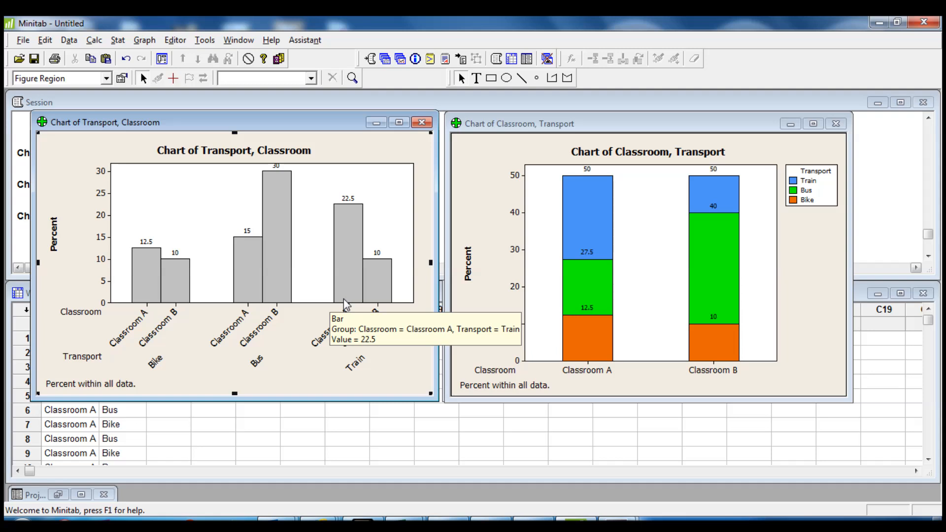
# Step: Create a cross tabulation with Classroom for rows and Transport for columns, displaying counts and row percents
pyautogui.click(123, 42)
pyautogui.moveTo(185, 193)
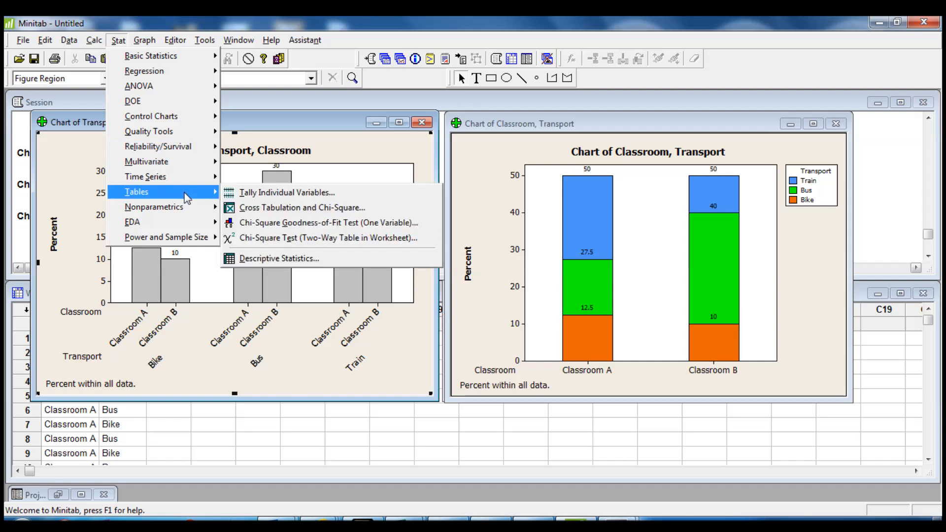
pyautogui.click(275, 209)
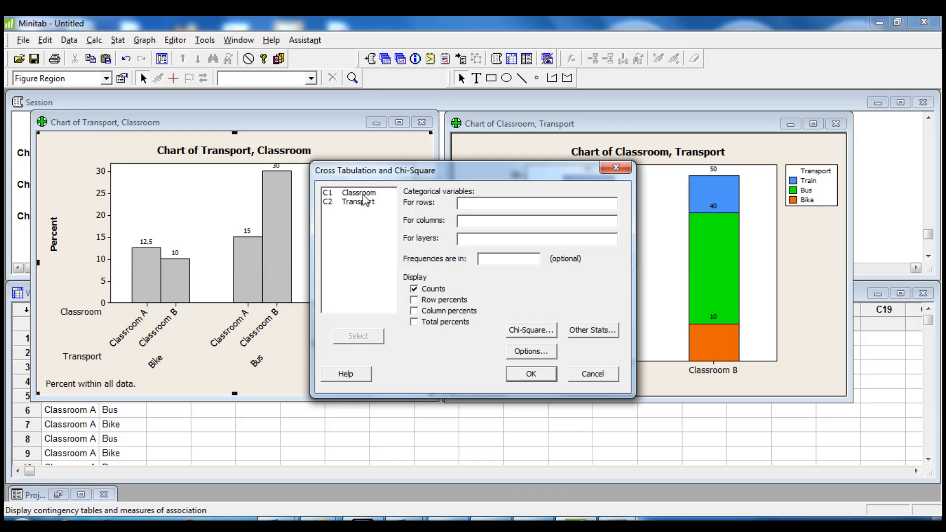
pyautogui.click(363, 193)
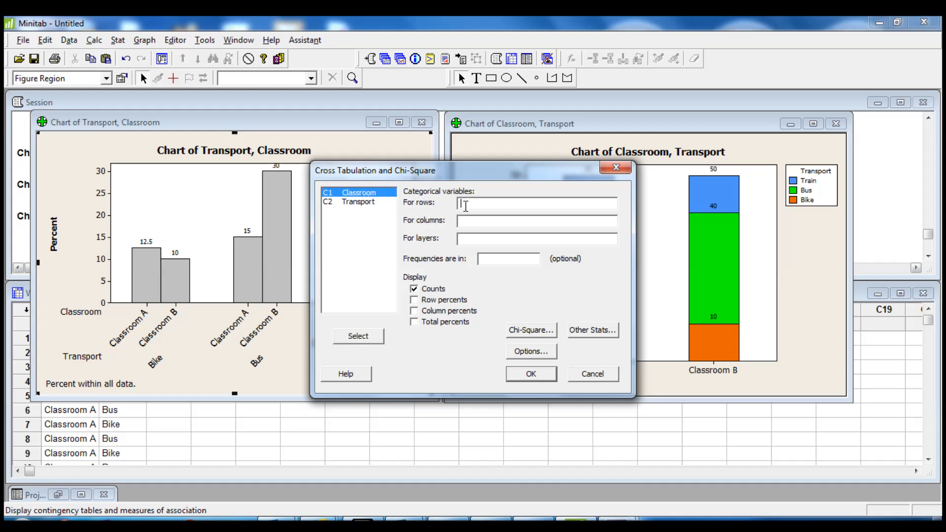
pyautogui.click(356, 338)
pyautogui.click(367, 202)
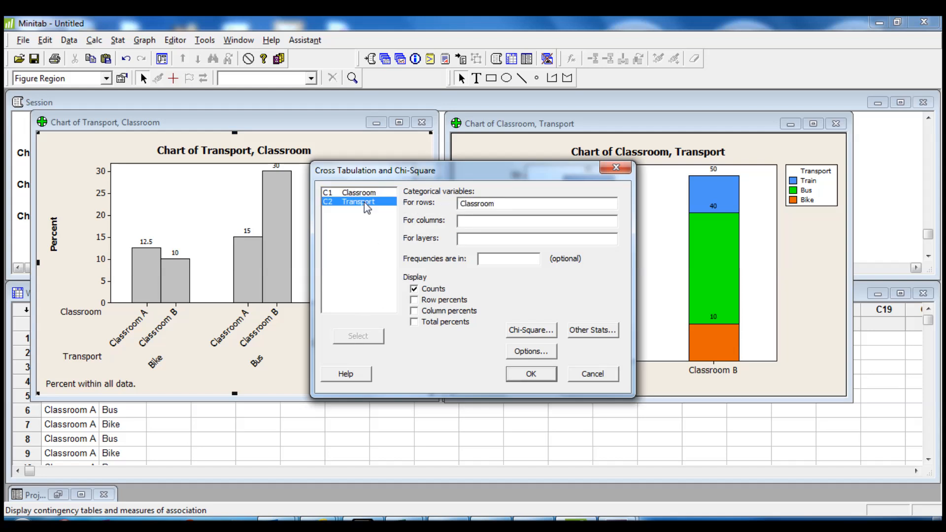
pyautogui.click(466, 221)
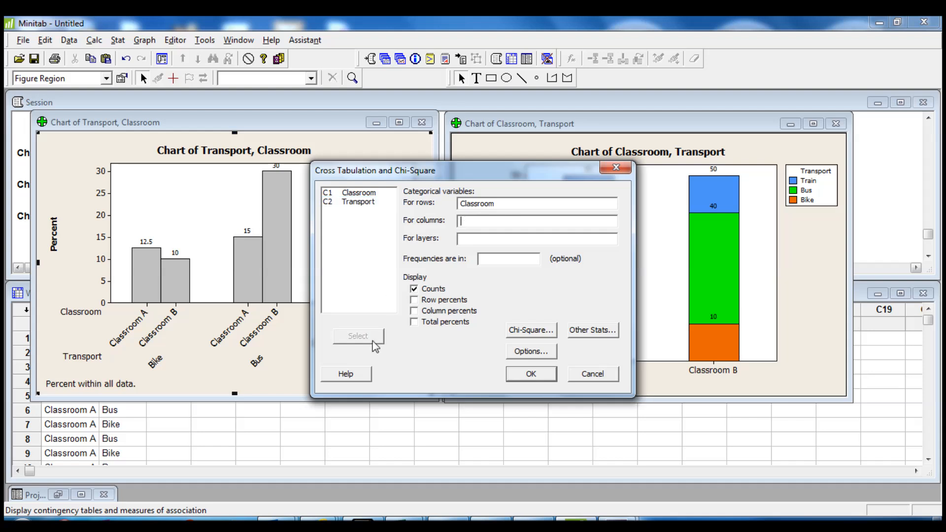
pyautogui.click(359, 202)
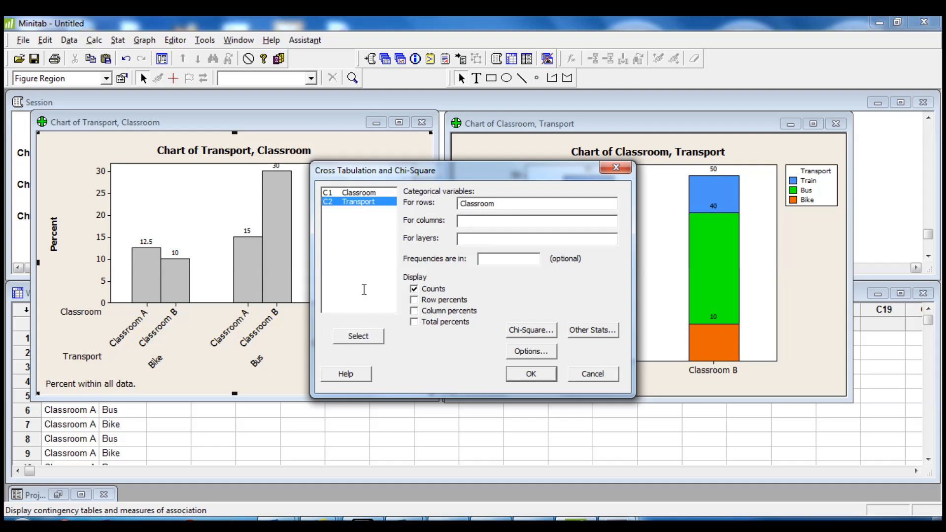
pyautogui.click(365, 336)
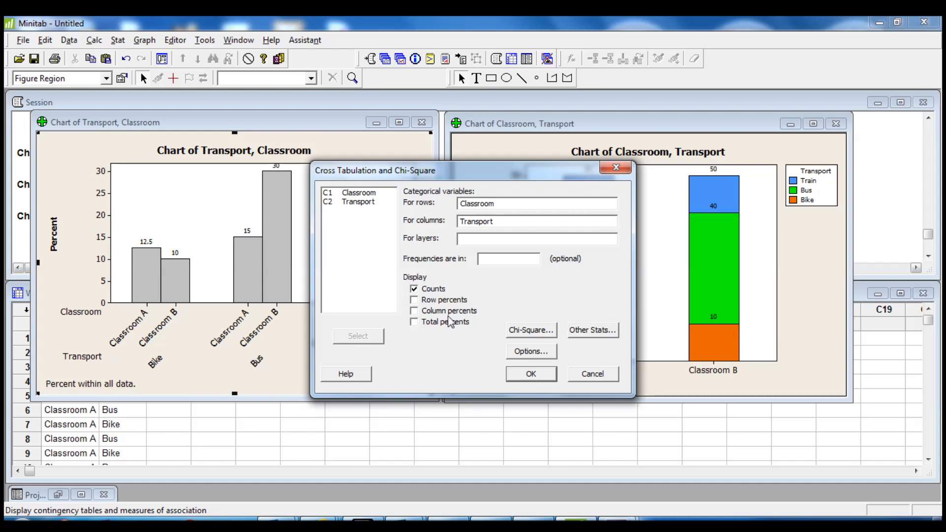
pyautogui.click(415, 300)
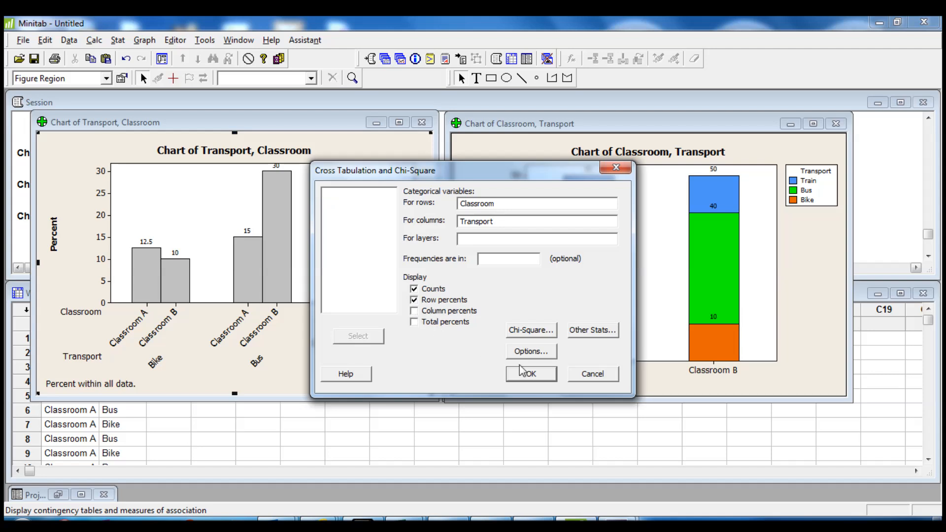
pyautogui.click(528, 374)
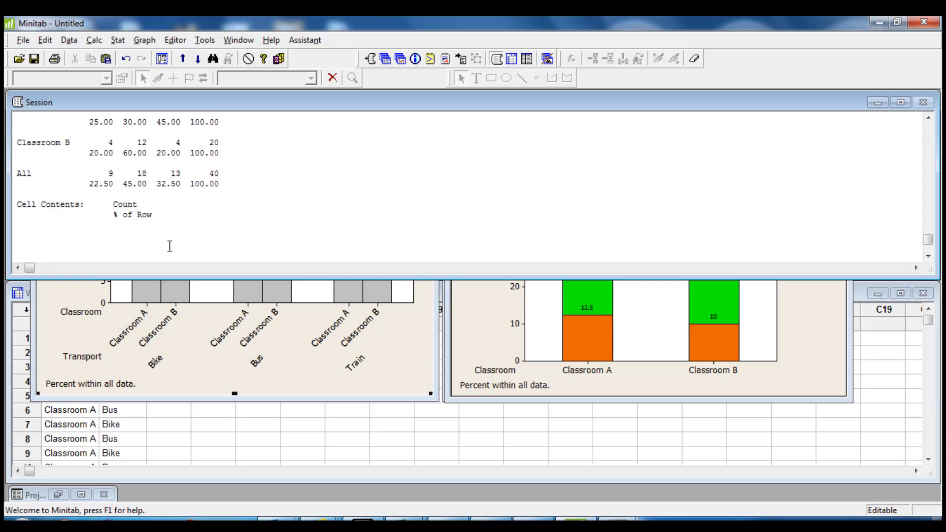
# Step: Compare the Bus row percents of Classroom A, Classroom B and all data in the cross tabulation output
pyautogui.scroll(2, 182, 221)
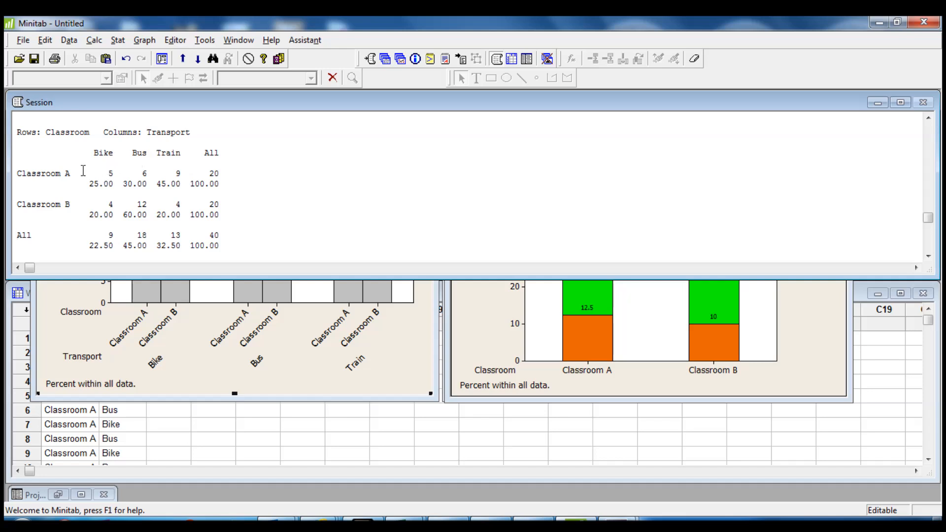
pyautogui.doubleClick(128, 183)
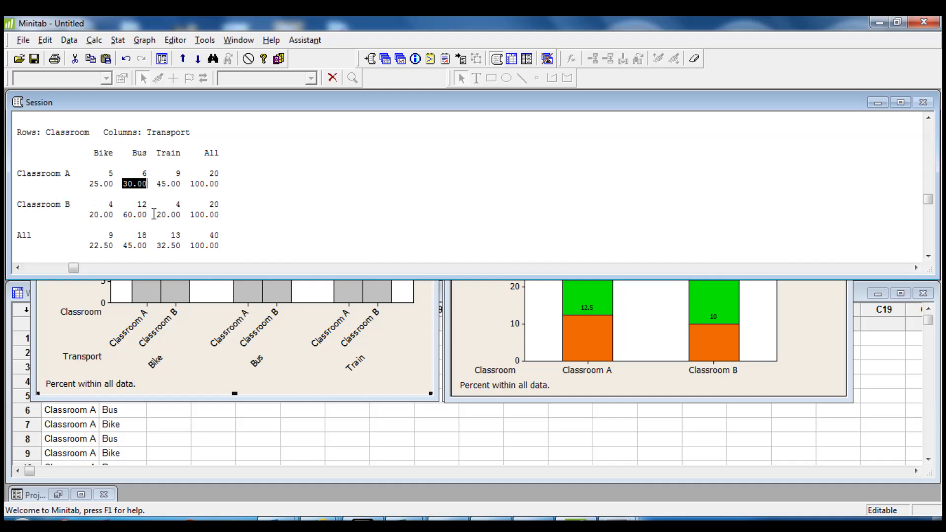
pyautogui.doubleClick(129, 214)
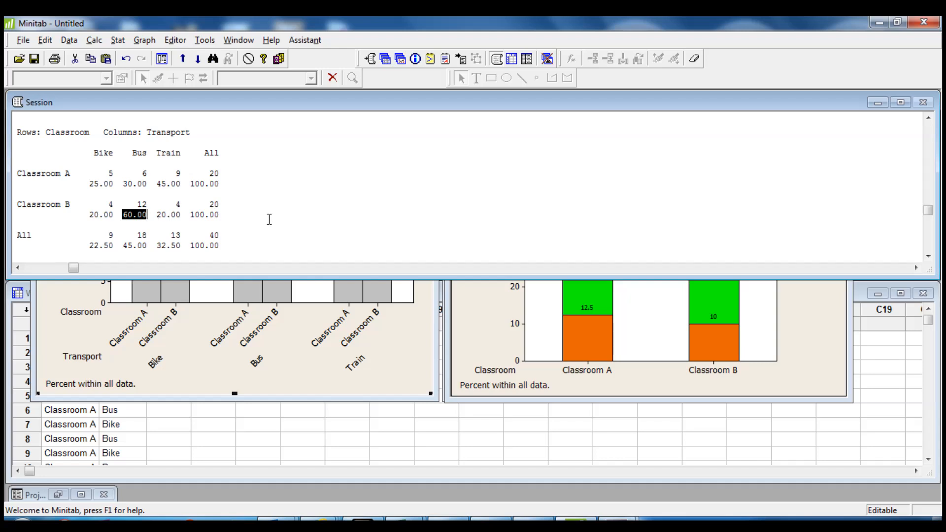
pyautogui.scroll(-1, 269, 219)
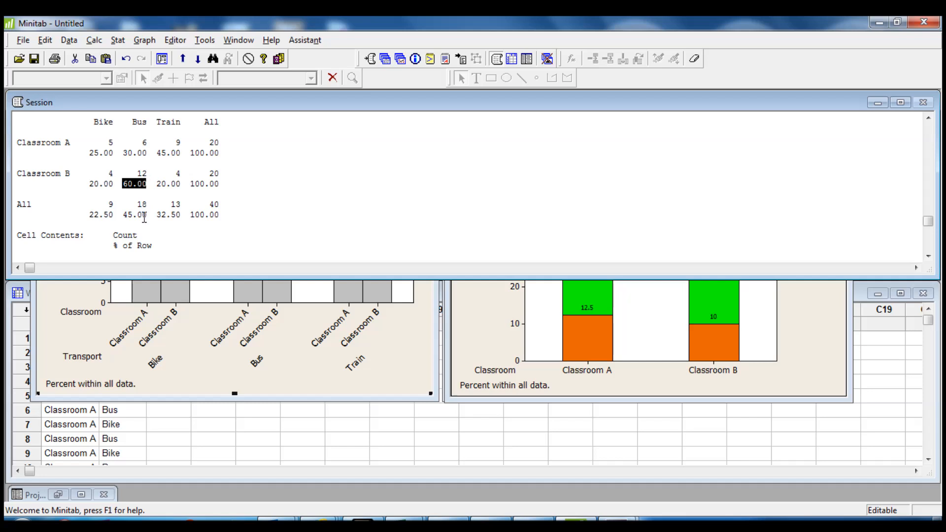